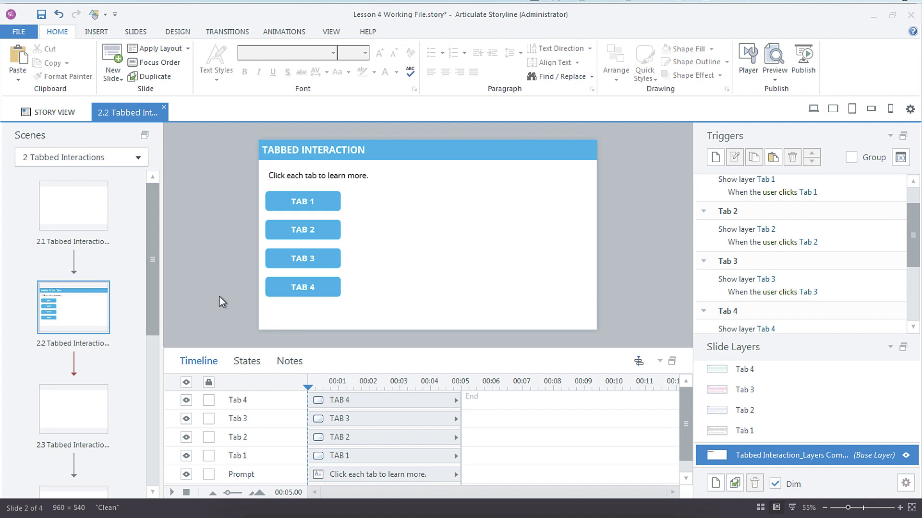
# Step: Add new Selected, Visited and Disabled states to the TAB 1 button in Edit States
pyautogui.click(268, 197)
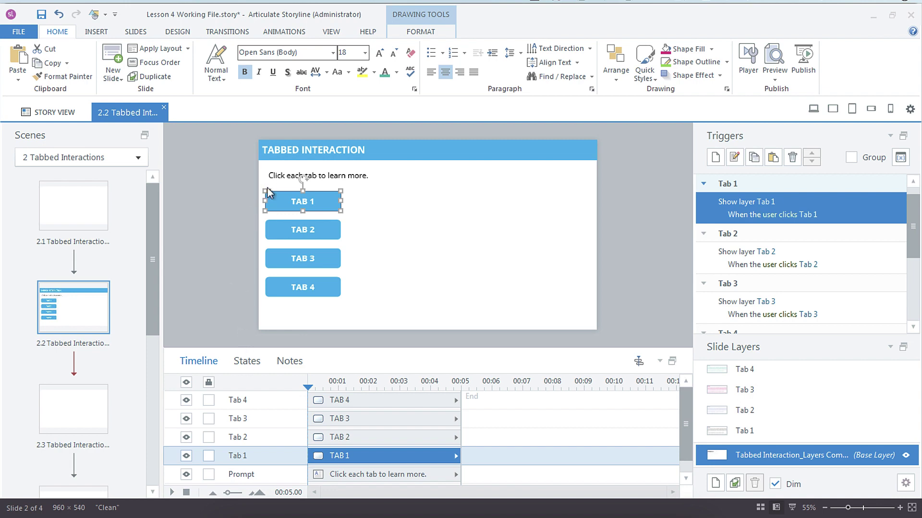
pyautogui.click(254, 366)
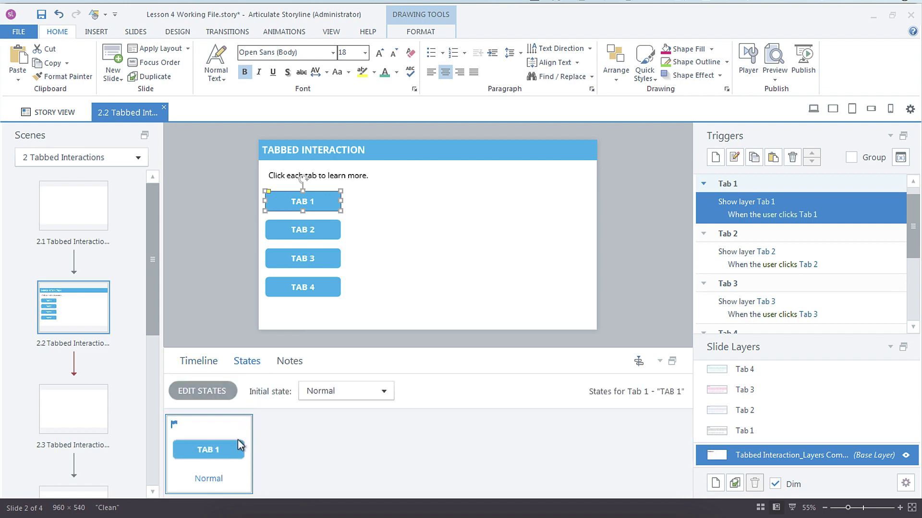
pyautogui.click(223, 399)
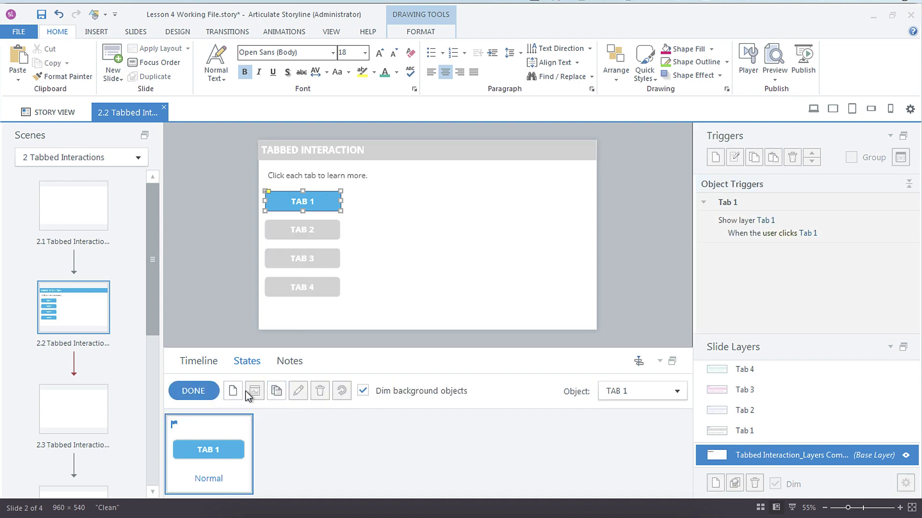
pyautogui.click(233, 397)
pyautogui.write('Selected')
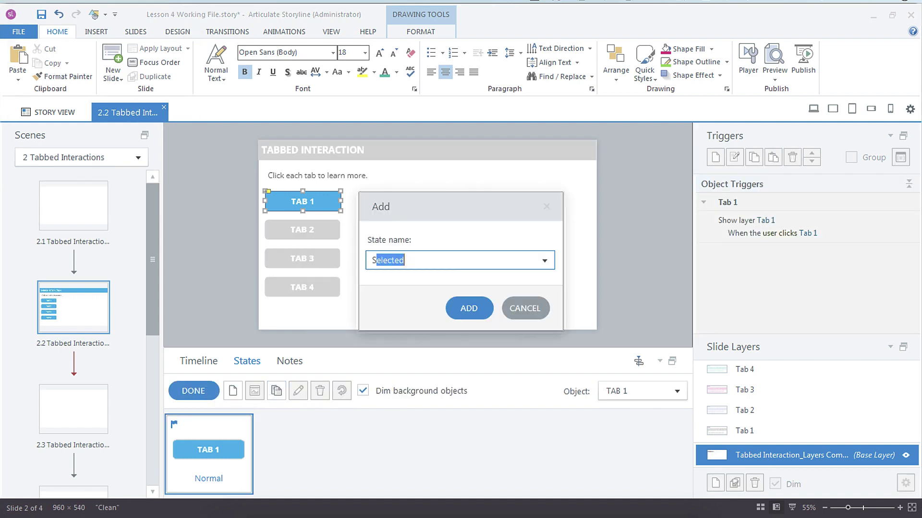
pyautogui.press('Return')
pyautogui.click(233, 391)
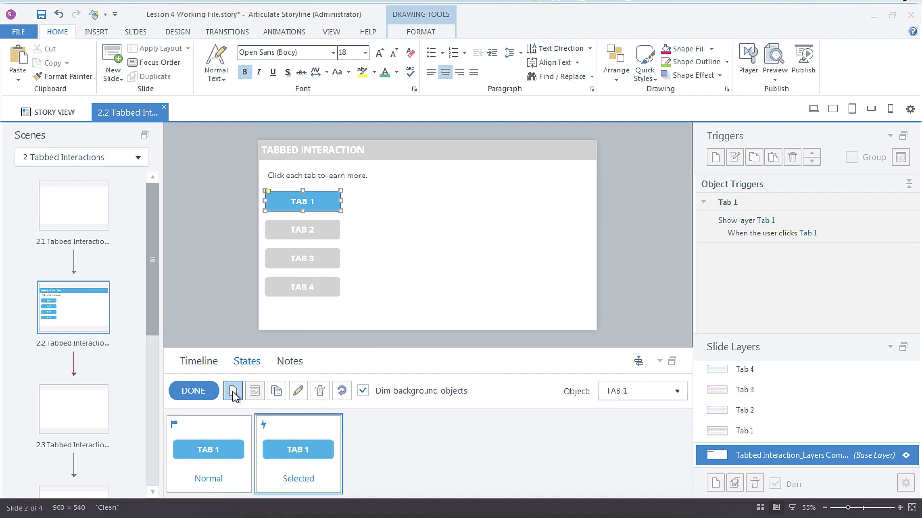
pyautogui.write('Visited')
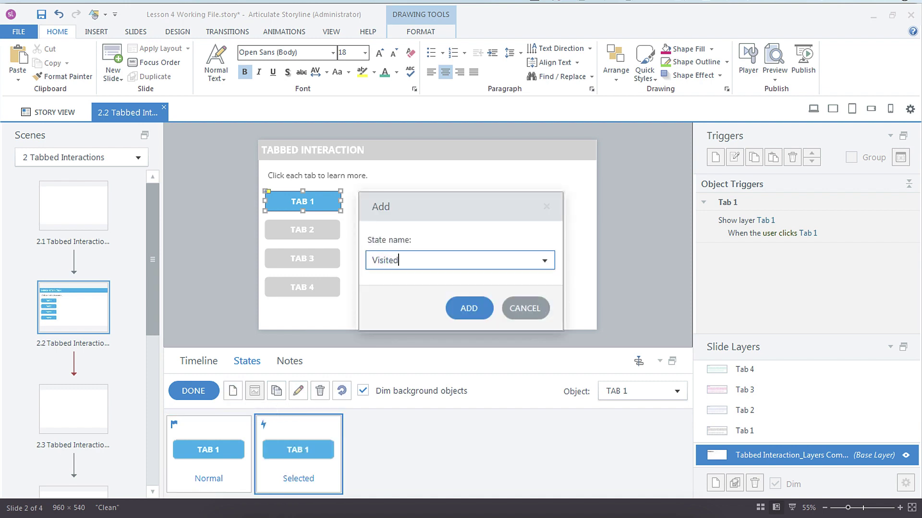
pyautogui.press('Return')
pyautogui.click(233, 391)
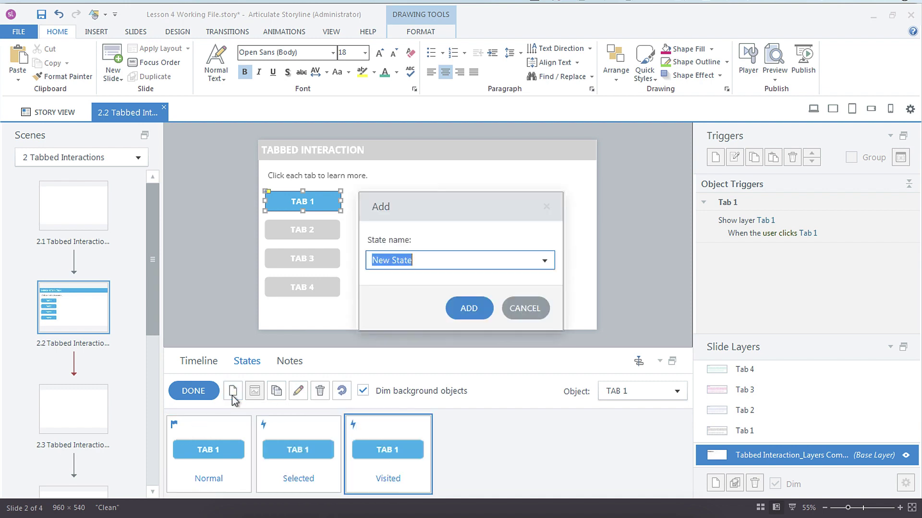
pyautogui.write('Disabled')
pyautogui.press('Return')
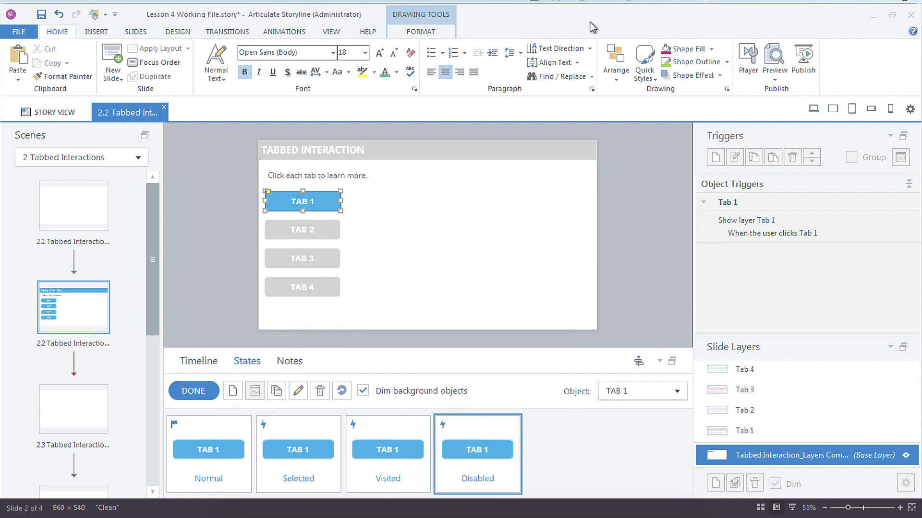
# Step: Fill the Disabled state grey and the Visited state green, moving Visited ahead of Selected
pyautogui.click(712, 49)
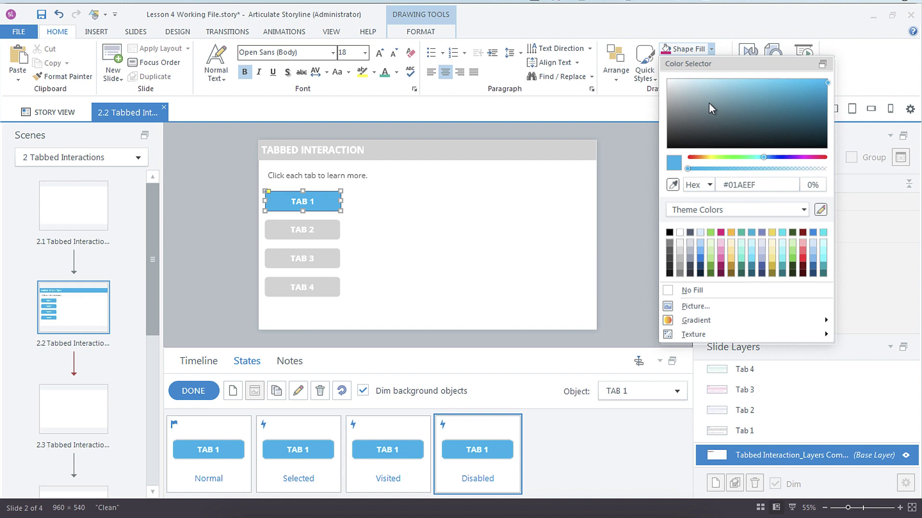
pyautogui.click(680, 263)
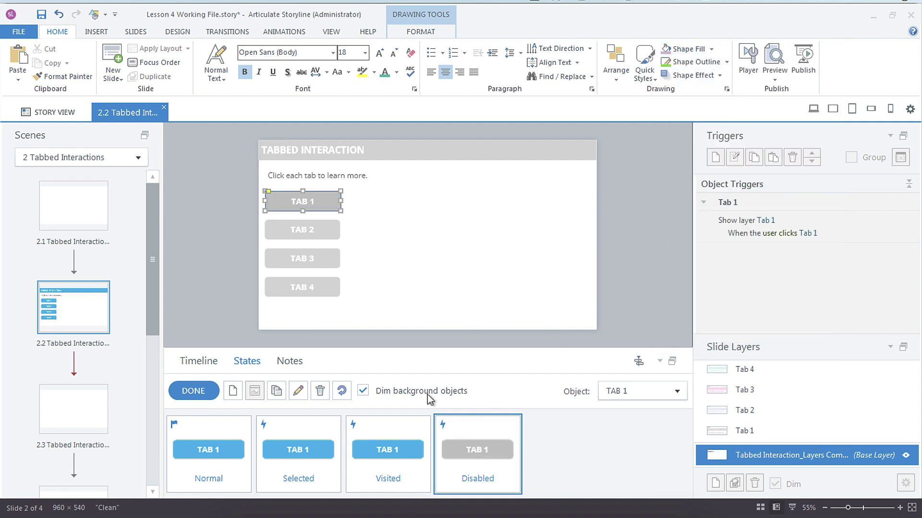
pyautogui.click(385, 431)
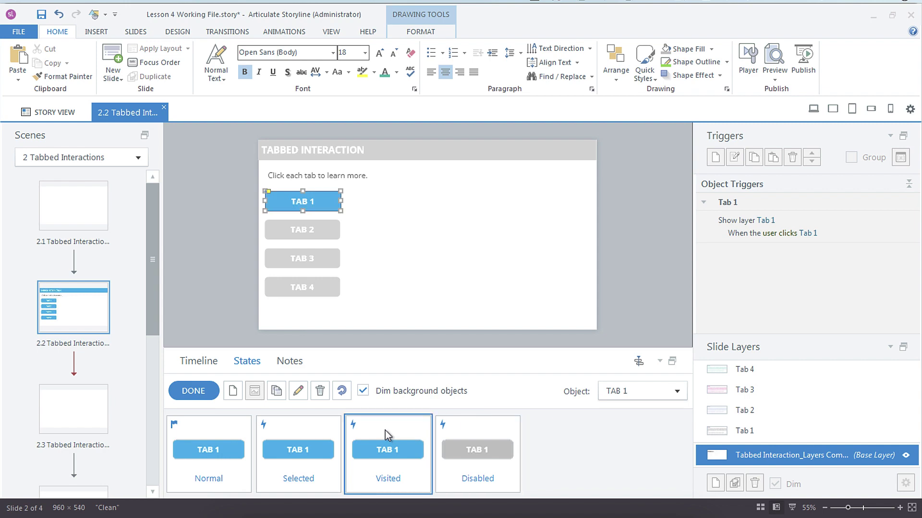
pyautogui.click(711, 49)
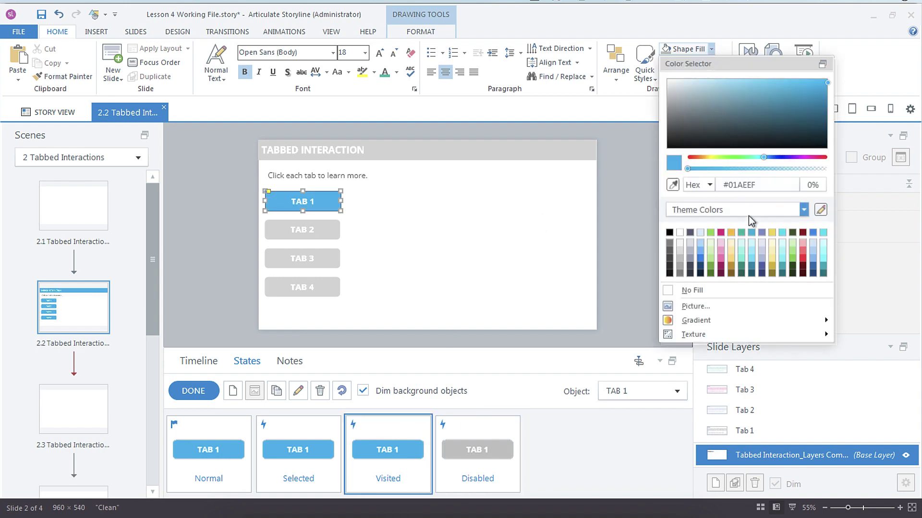
pyautogui.click(710, 232)
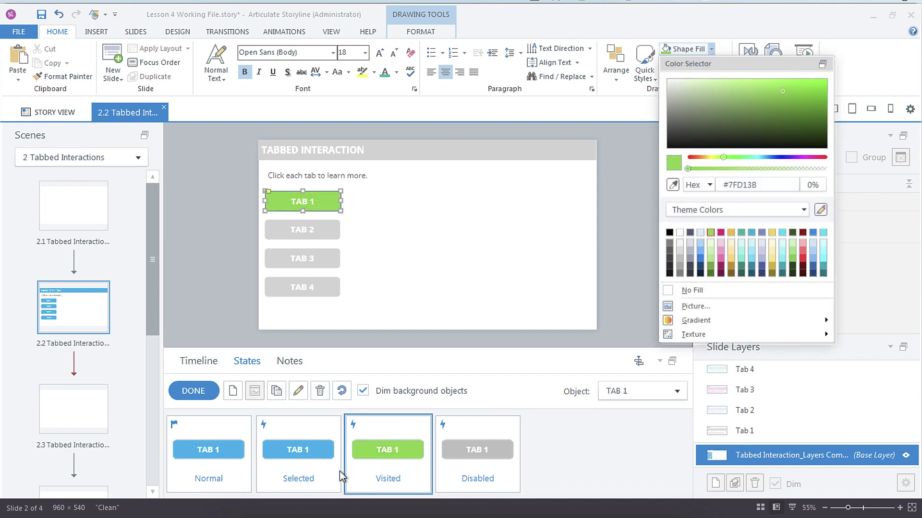
pyautogui.moveTo(339, 471); pyautogui.dragTo(297, 439)
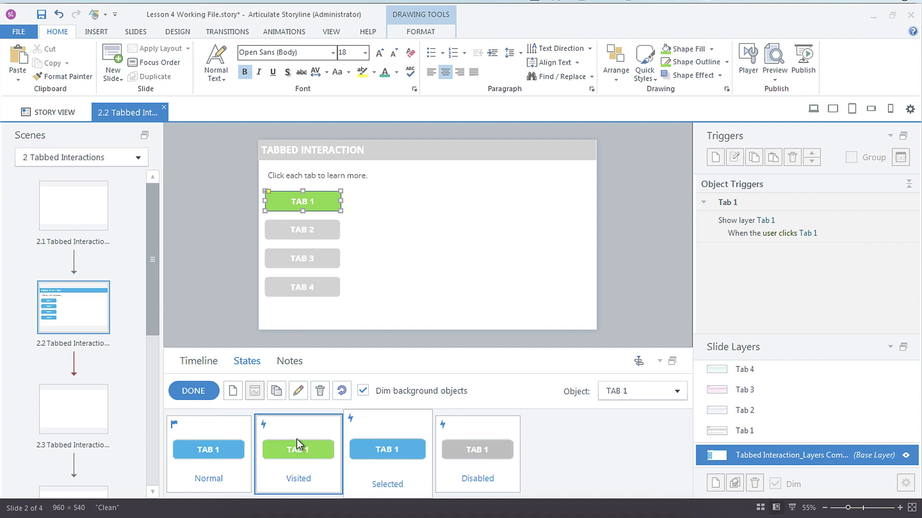
# Step: Give TAB 1's Selected state a blue glow shape effect
pyautogui.click(401, 445)
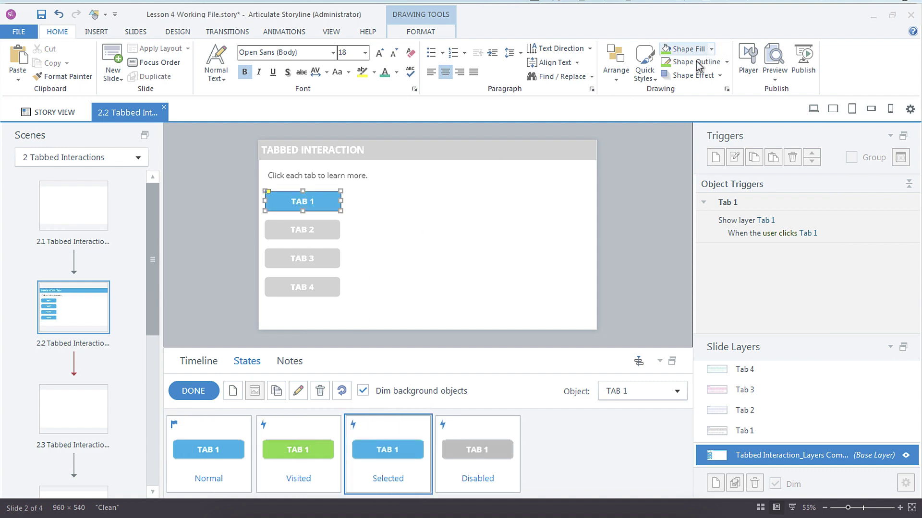
pyautogui.click(719, 76)
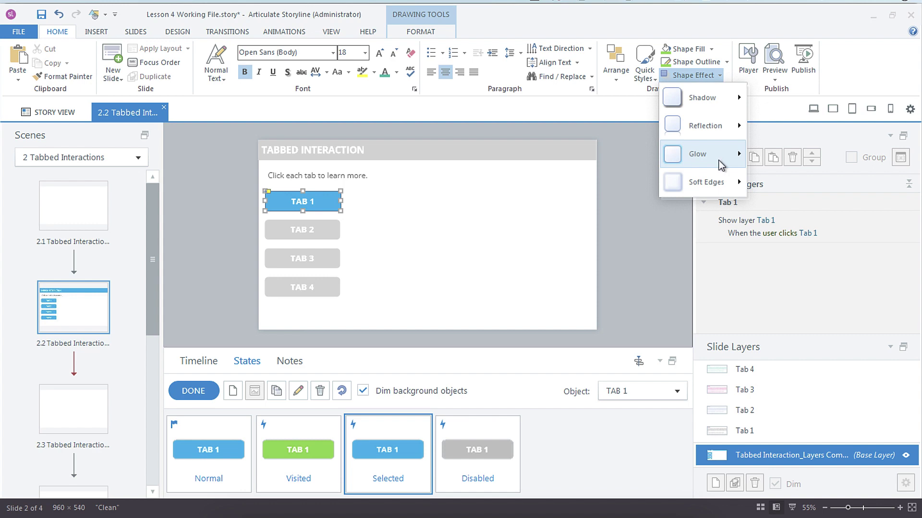
pyautogui.moveTo(720, 164)
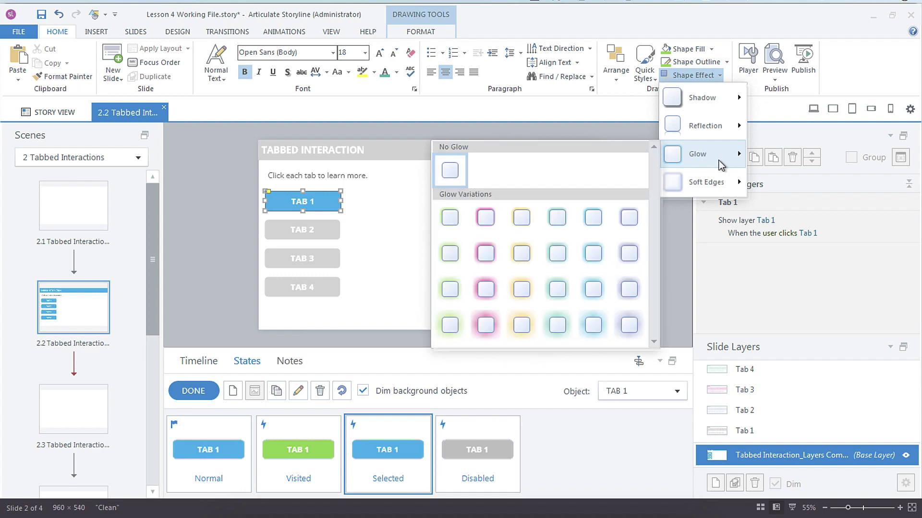
pyautogui.click(592, 325)
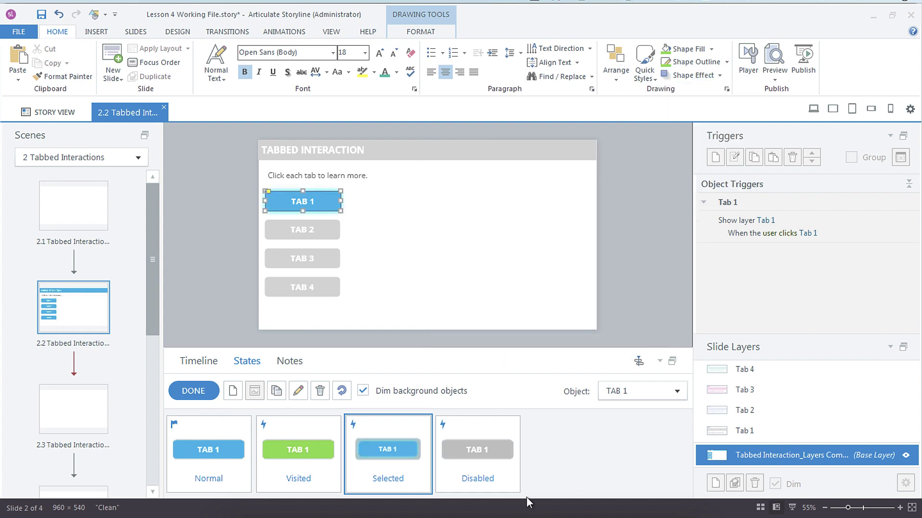
# Step: Copy TAB 1's formatting and states onto TAB 2, TAB 3 and TAB 4 with Format Painter
pyautogui.click(193, 391)
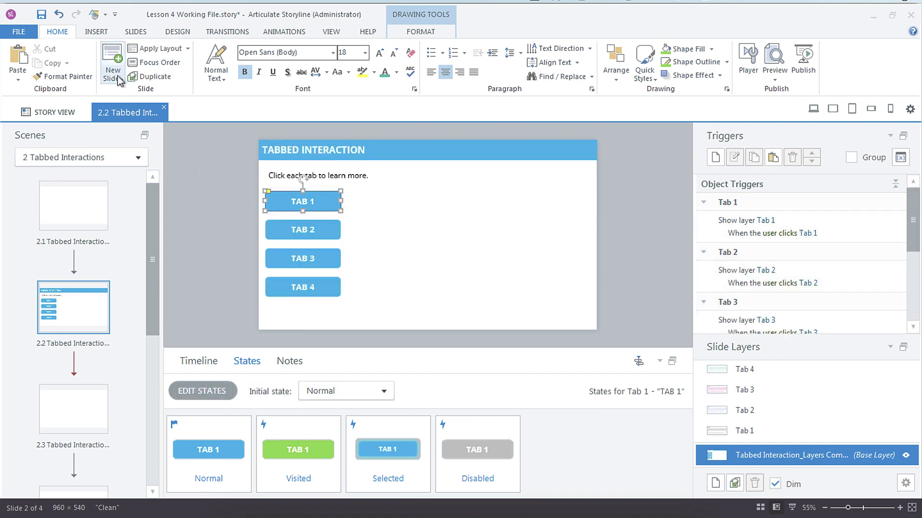
pyautogui.click(65, 78)
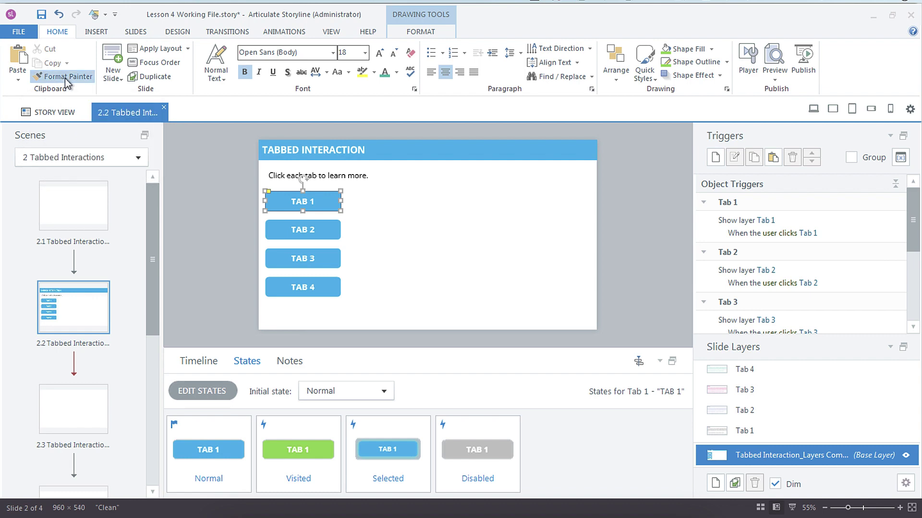
pyautogui.click(336, 238)
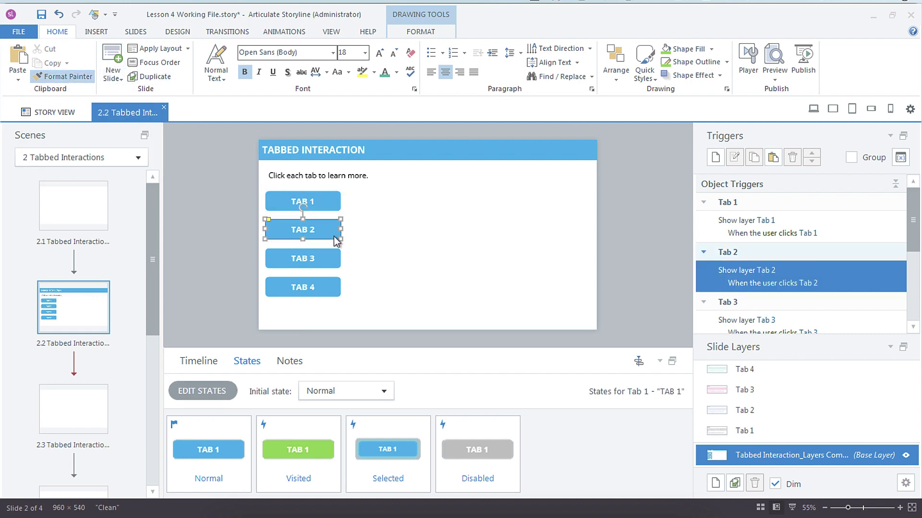
pyautogui.click(325, 261)
pyautogui.click(322, 289)
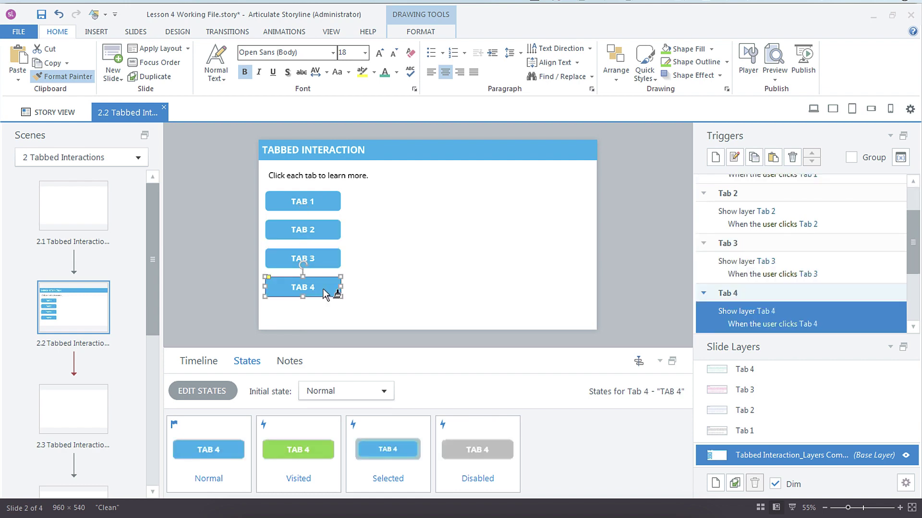
pyautogui.press('Escape')
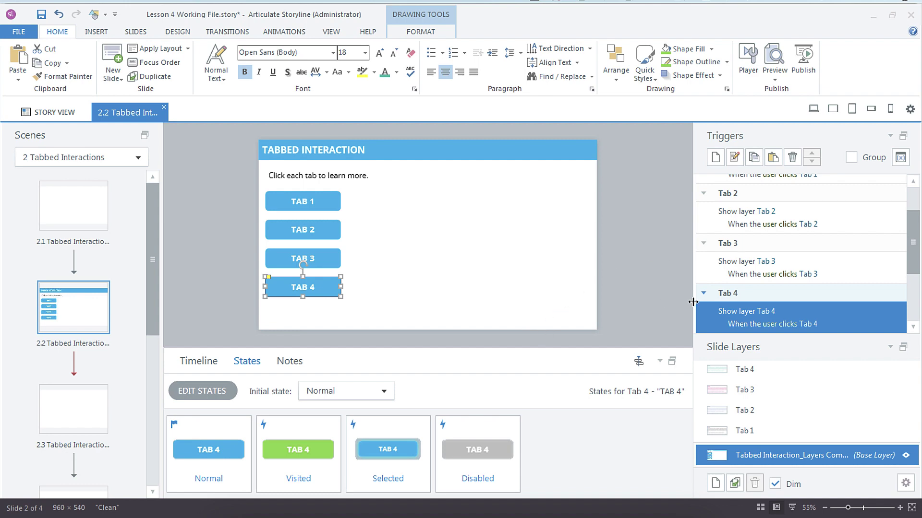
# Step: Select all four tab buttons and assign them to Button Set 1
pyautogui.click(238, 197)
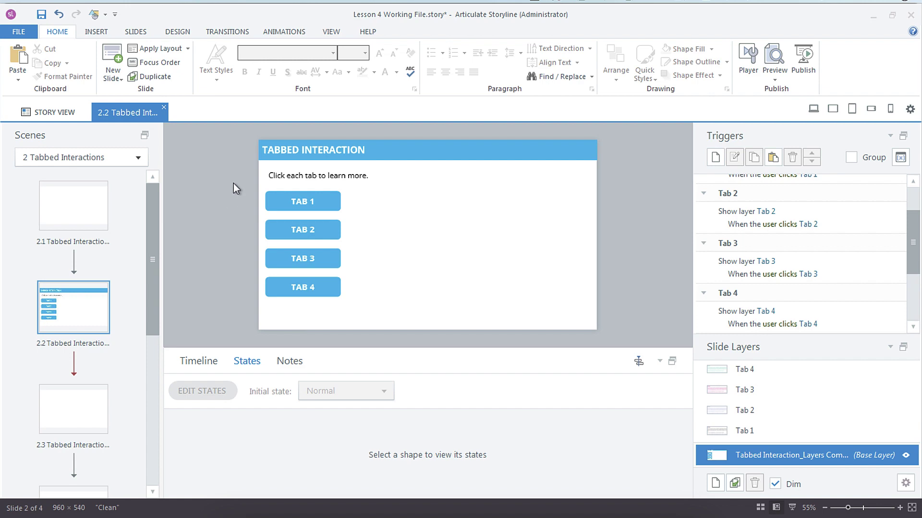
pyautogui.moveTo(232, 181)
pyautogui.mouseDown()
pyautogui.moveTo(235, 232)
pyautogui.moveTo(370, 316)
pyautogui.mouseUp()
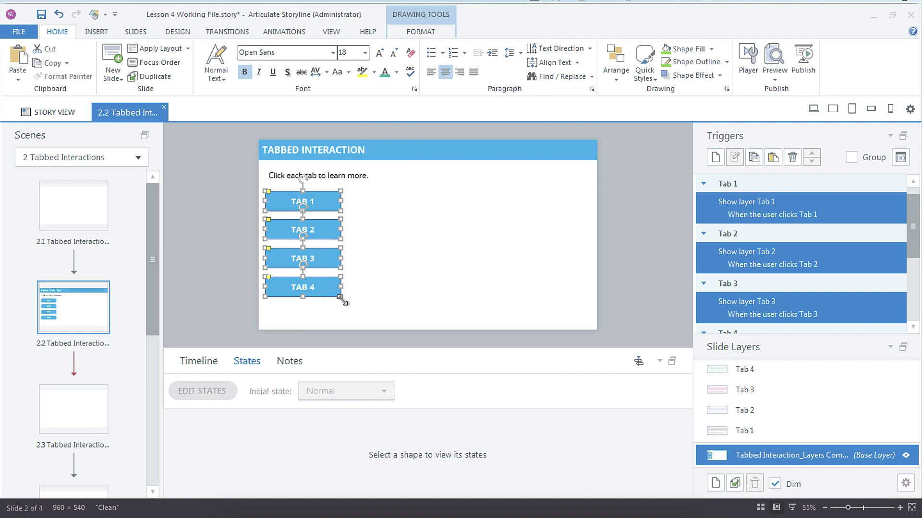
pyautogui.rightClick(343, 300)
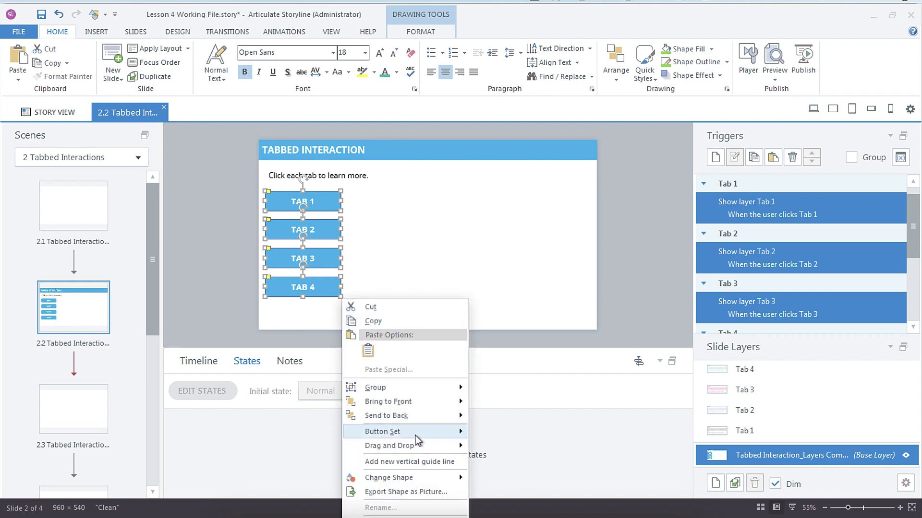
pyautogui.moveTo(415, 438)
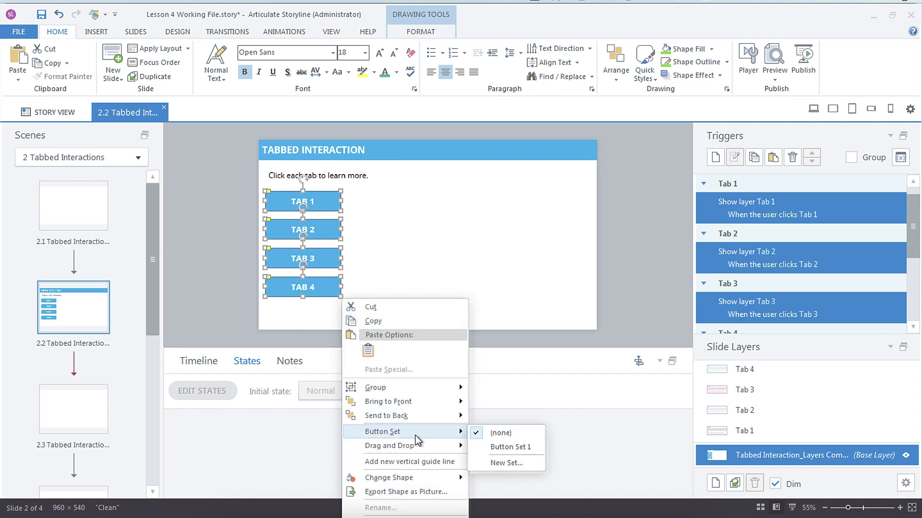
pyautogui.click(527, 450)
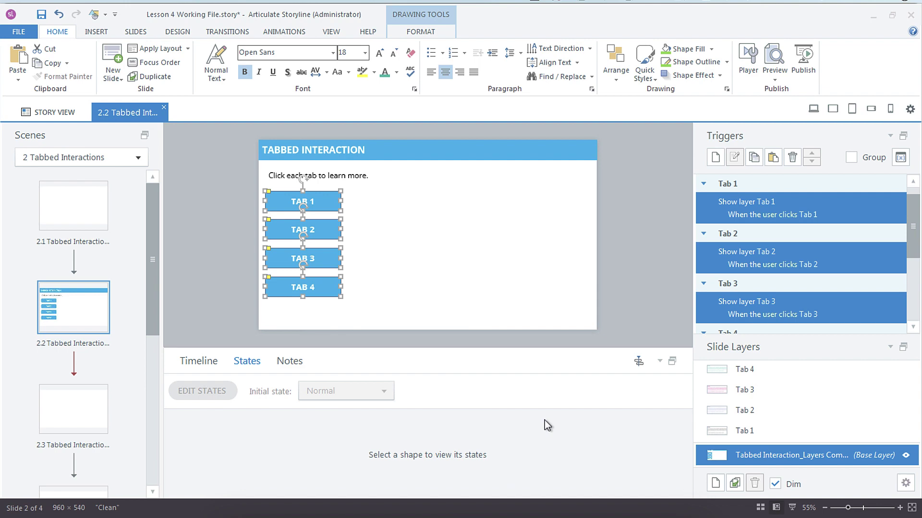
# Step: Select TAB 2 in the States panel, showing its Normal, Visited, Selected and Disabled states
pyautogui.click(649, 329)
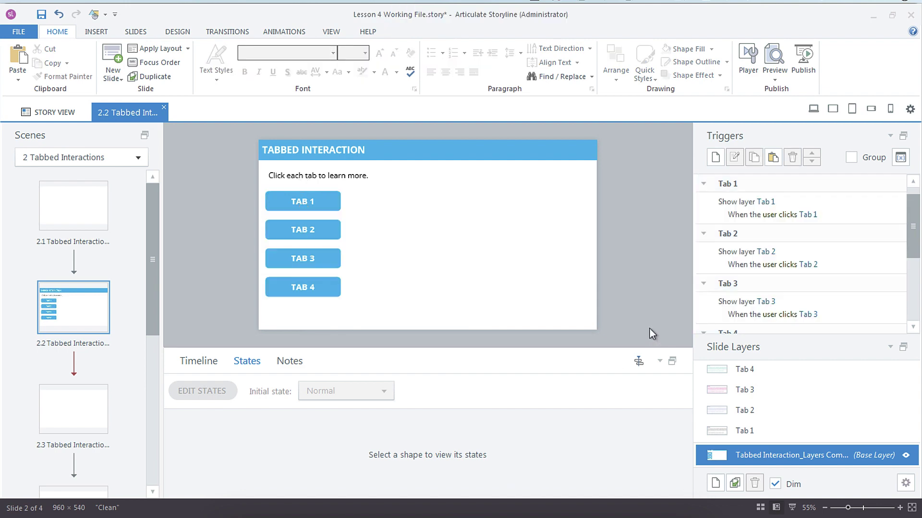
pyautogui.click(192, 361)
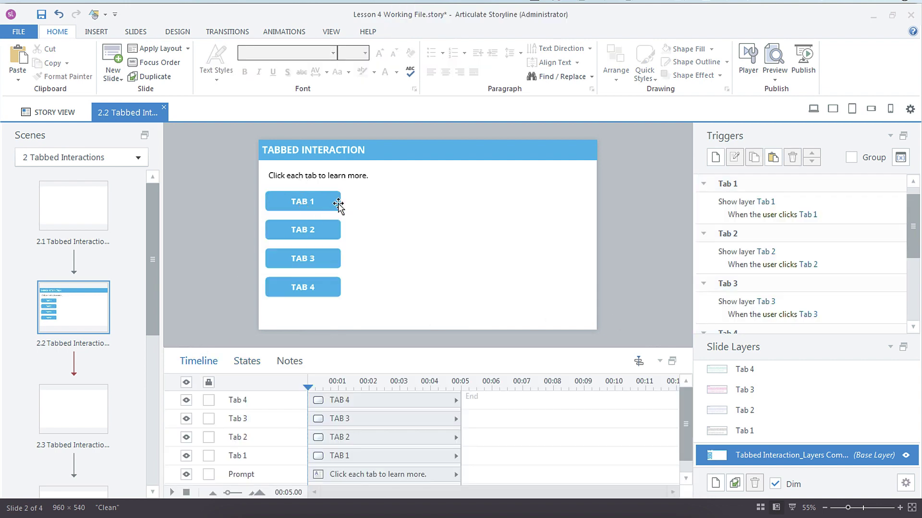
pyautogui.click(242, 363)
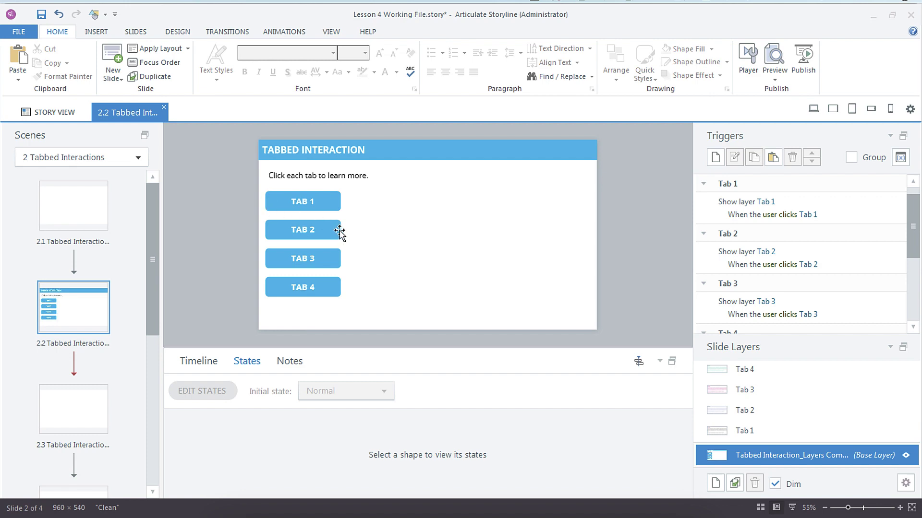
pyautogui.click(339, 201)
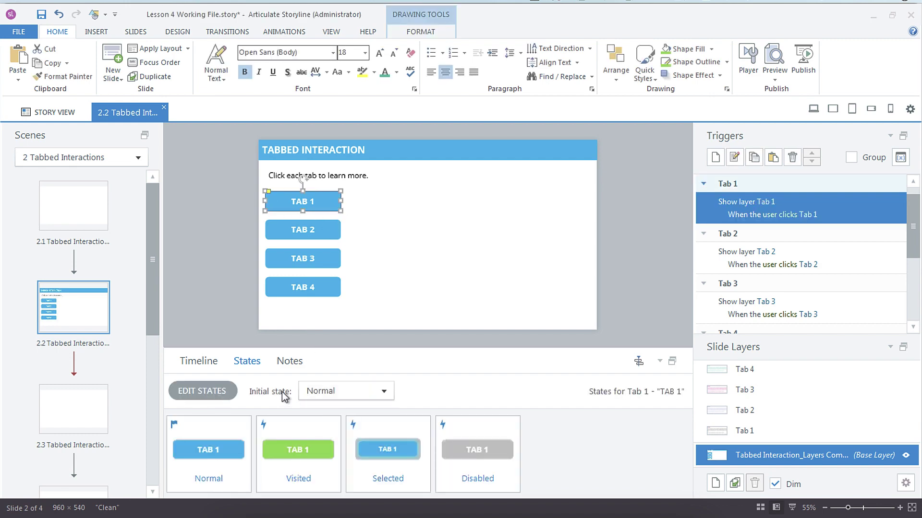
pyautogui.click(338, 231)
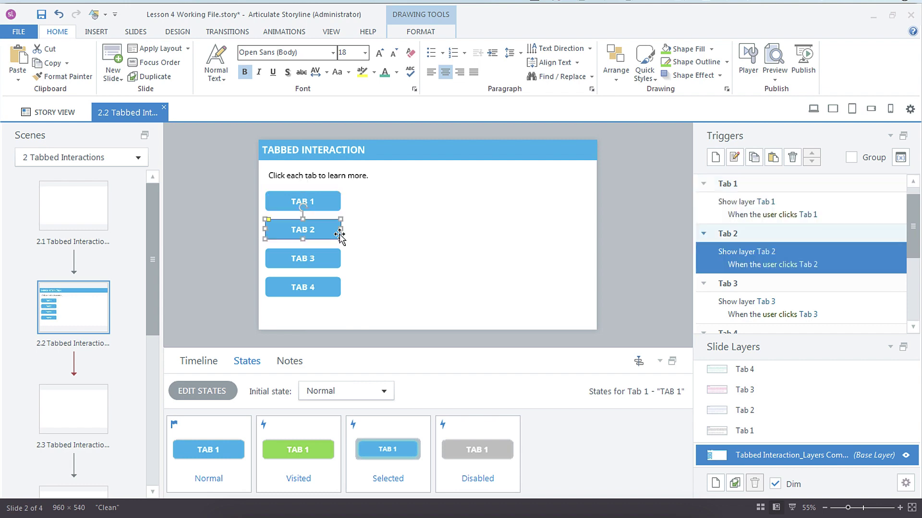
# Step: Set the initial state of TAB 2, TAB 3 and TAB 4 to Disabled
pyautogui.click(366, 390)
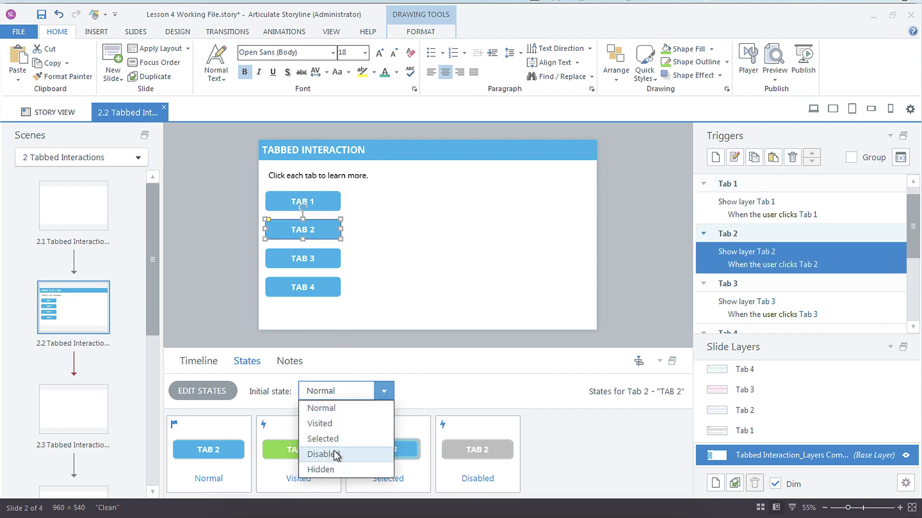
pyautogui.click(333, 450)
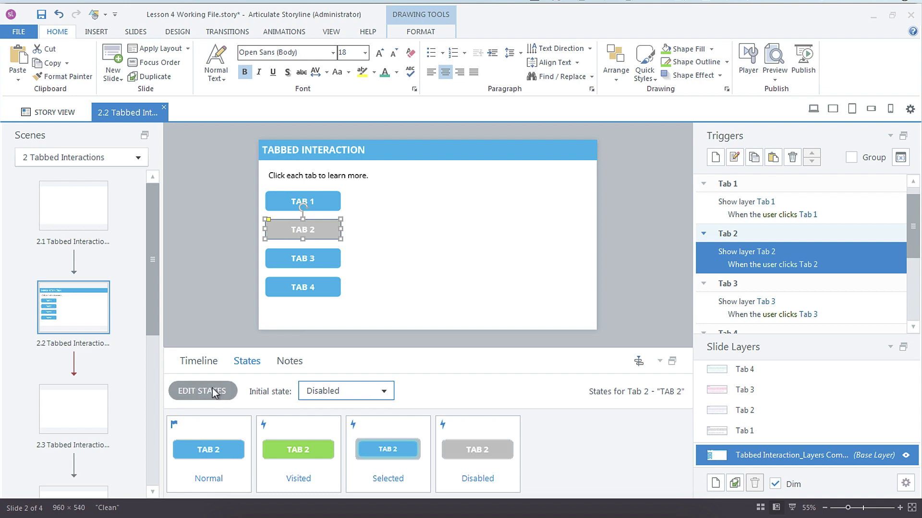
pyautogui.click(338, 259)
pyautogui.click(349, 391)
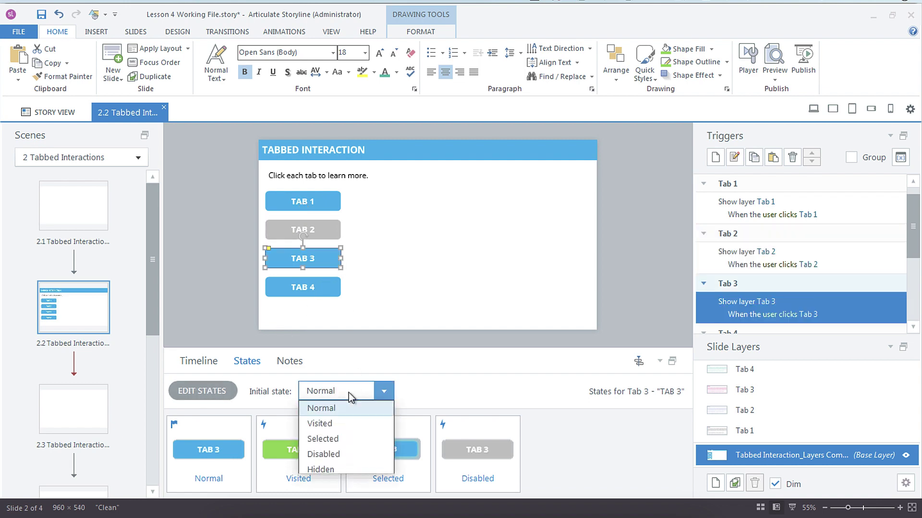
pyautogui.click(333, 450)
pyautogui.click(338, 291)
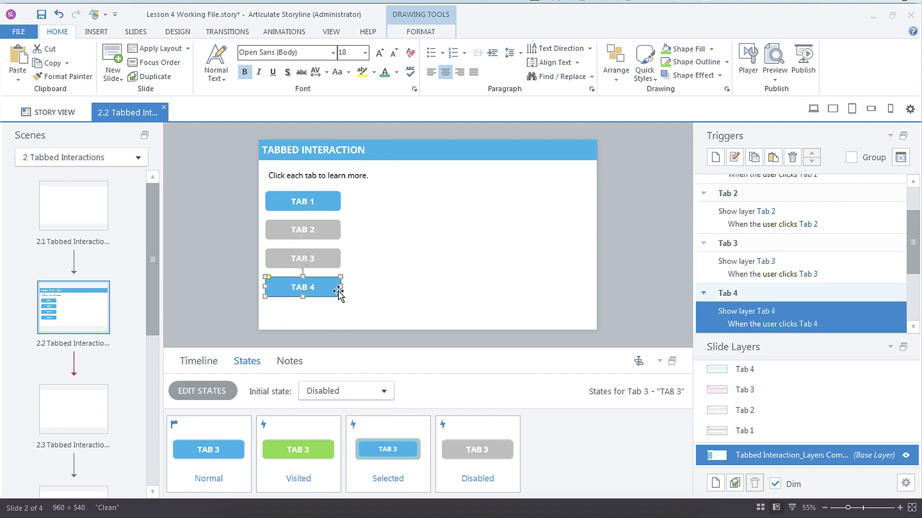
pyautogui.click(337, 391)
pyautogui.click(333, 454)
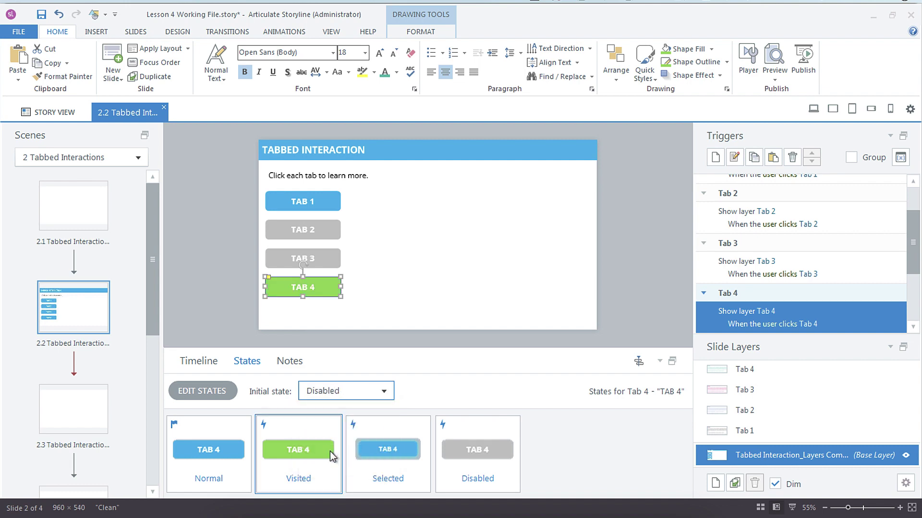
pyautogui.click(199, 361)
pyautogui.click(203, 286)
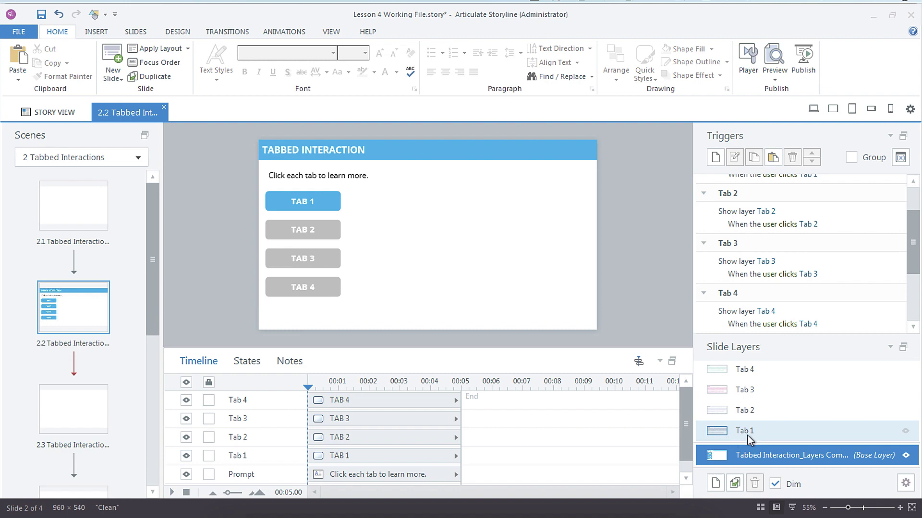
# Step: On the Tab 1 layer, create a Change state trigger that sets TAB 2 to Normal
pyautogui.click(749, 436)
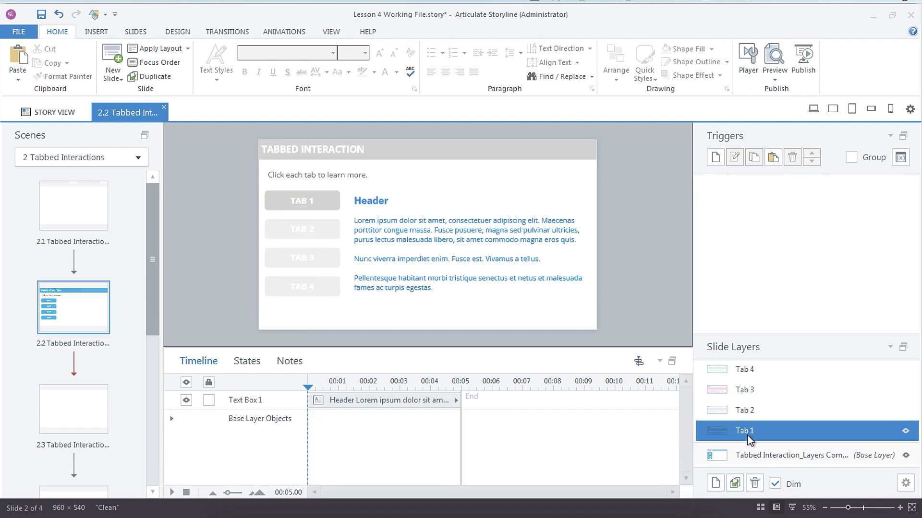
pyautogui.click(714, 161)
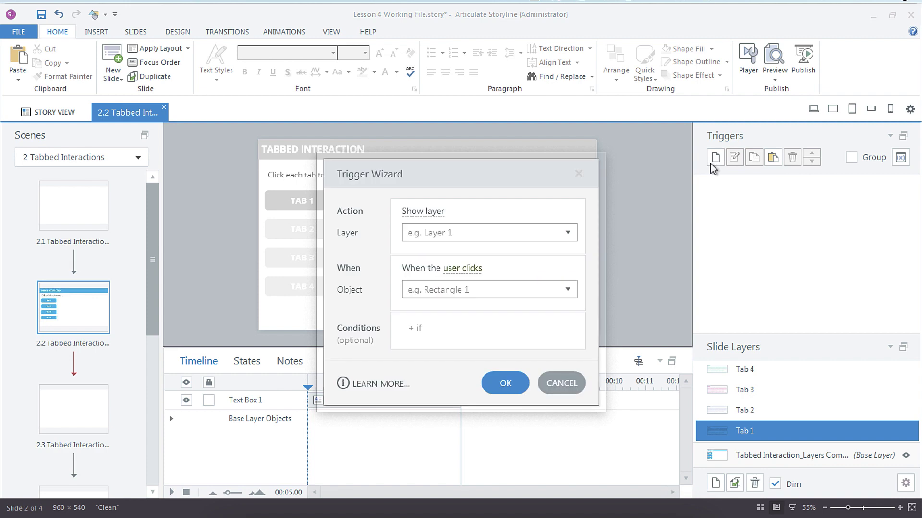
pyautogui.click(425, 215)
pyautogui.write('chan')
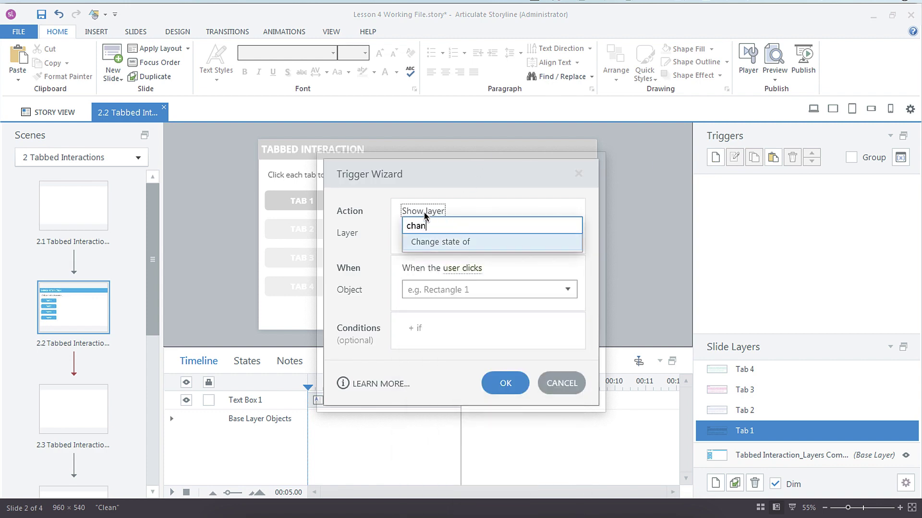
pyautogui.click(432, 242)
pyautogui.click(460, 232)
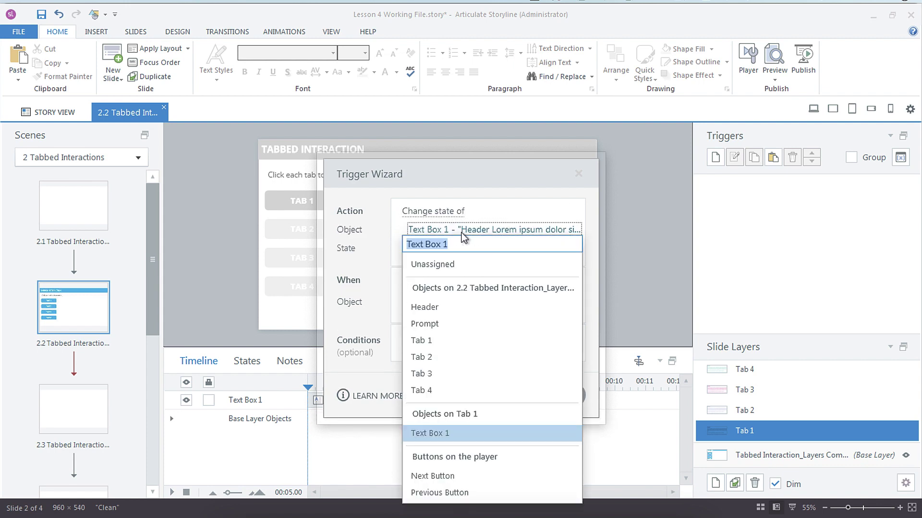
pyautogui.click(442, 357)
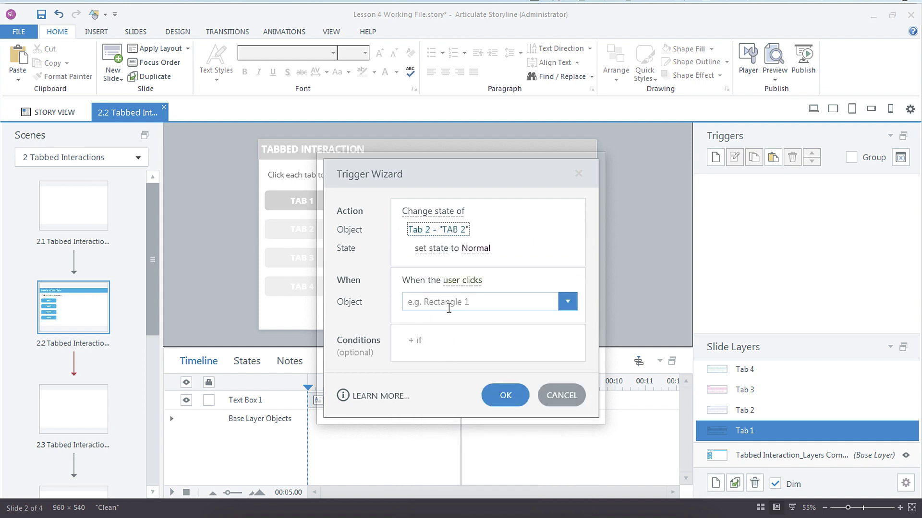
# Step: Make the trigger fire when this layer's timeline ends, and save it
pyautogui.click(465, 284)
pyautogui.write('time')
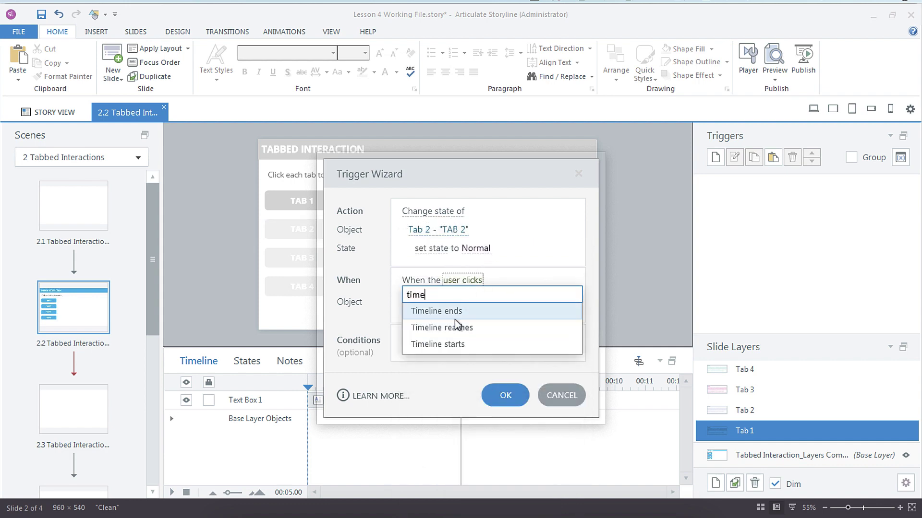
pyautogui.click(455, 344)
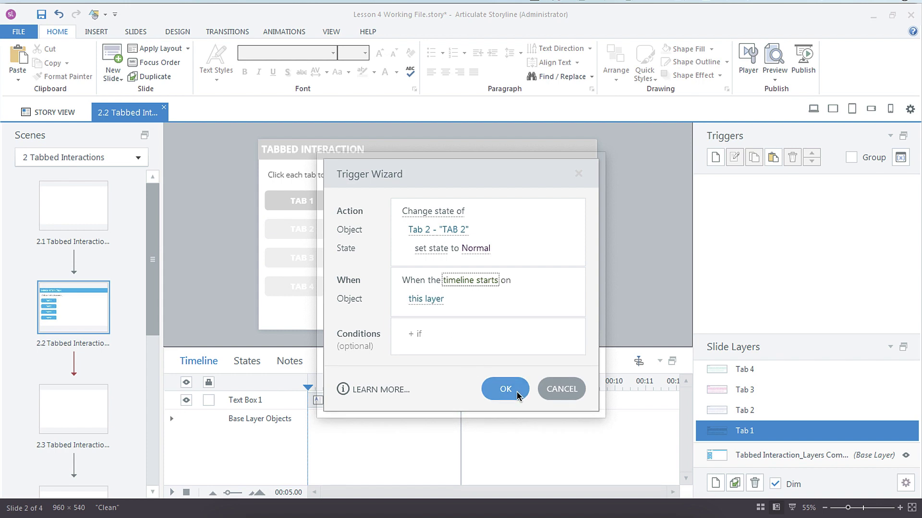
pyautogui.click(486, 284)
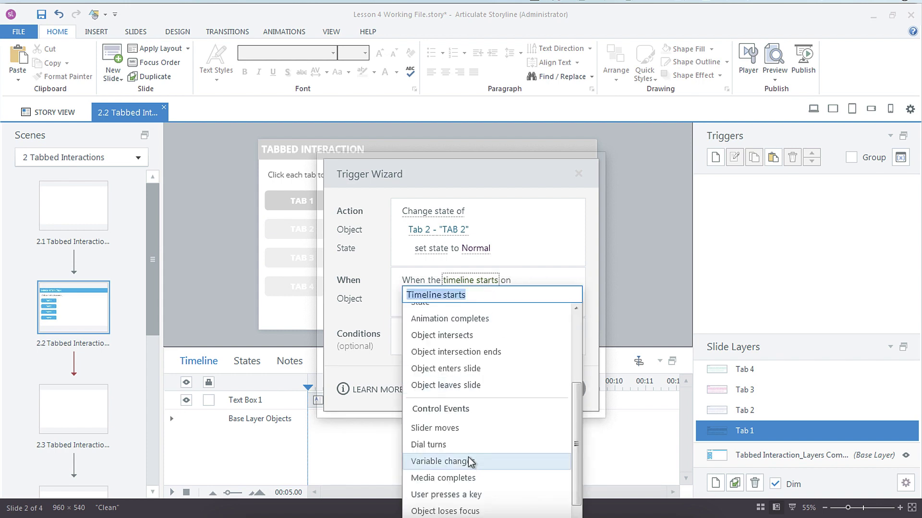
pyautogui.scroll(-2, 471, 439)
pyautogui.click(462, 475)
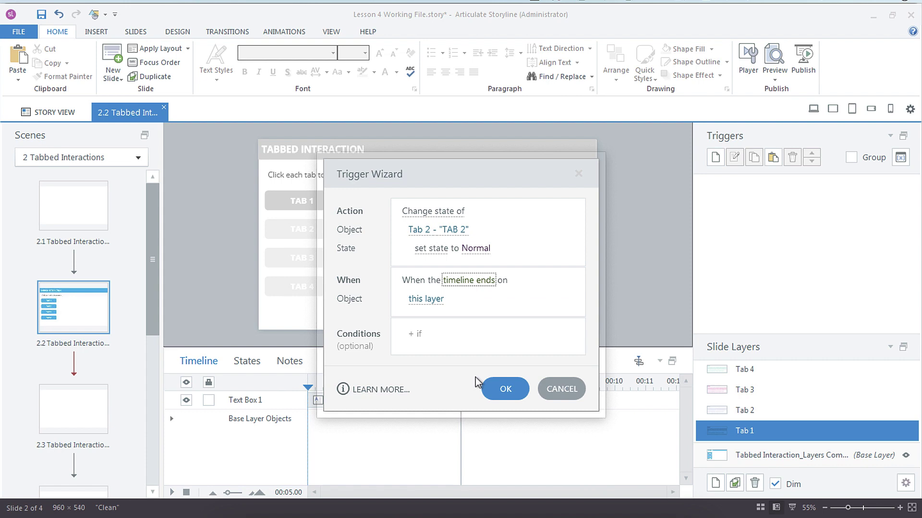
pyautogui.click(505, 389)
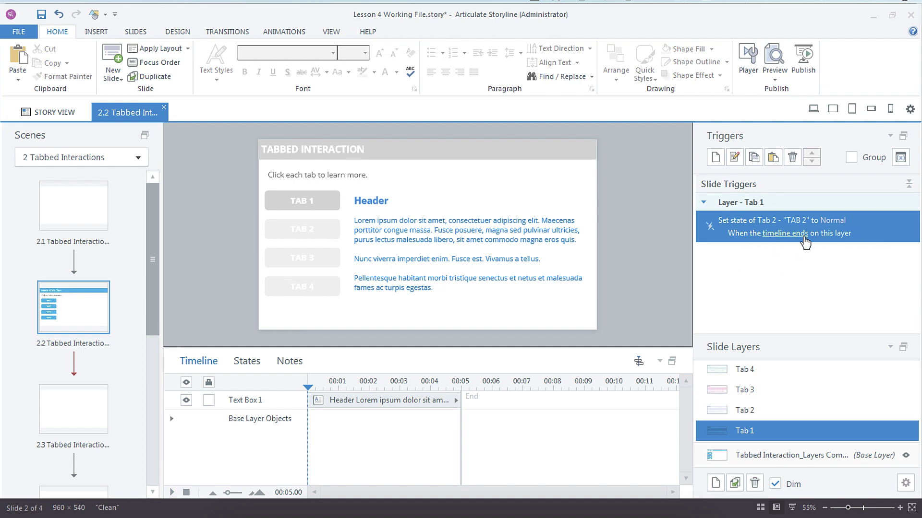
# Step: Copy the trigger onto the Tab 2 layer, retargeting it to unlock TAB 3
pyautogui.click(755, 159)
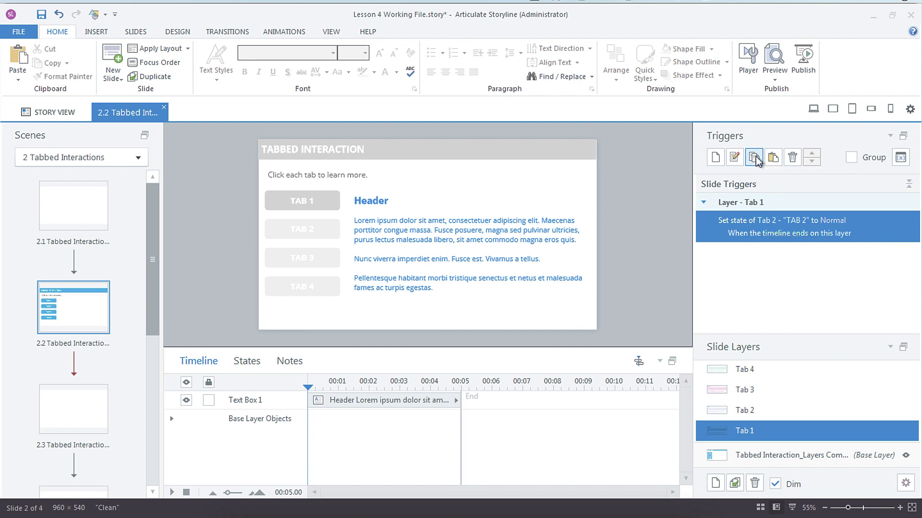
pyautogui.click(761, 416)
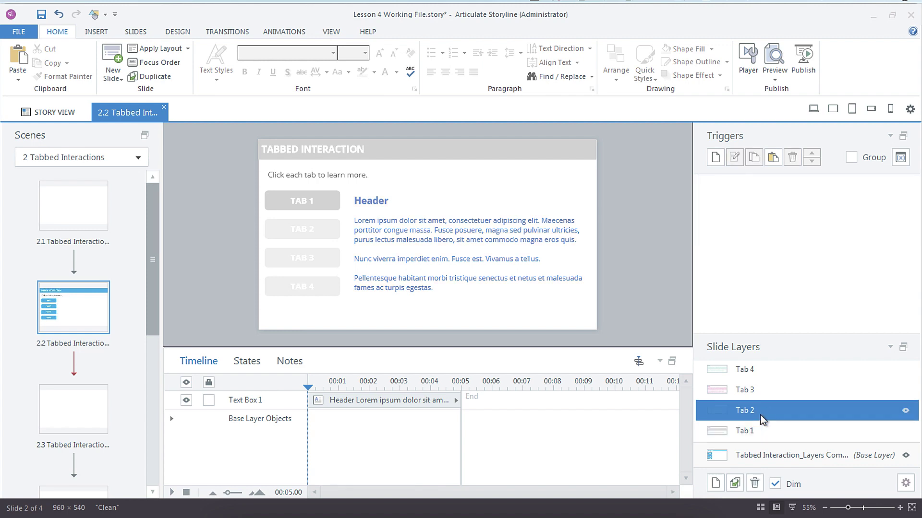
pyautogui.click(772, 157)
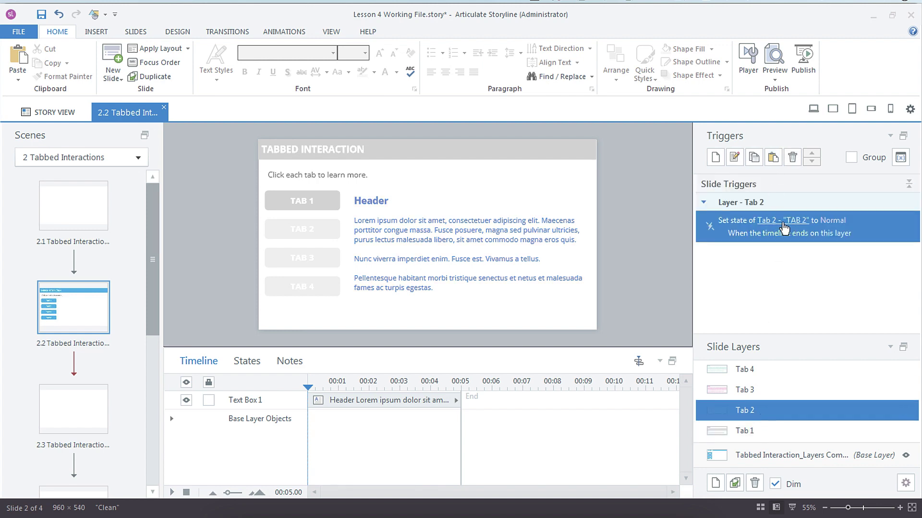
pyautogui.click(783, 225)
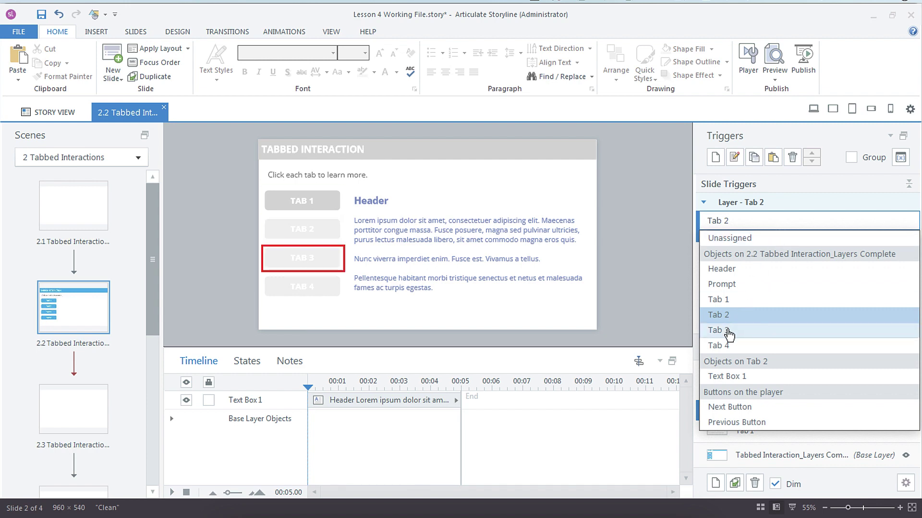
pyautogui.click(727, 331)
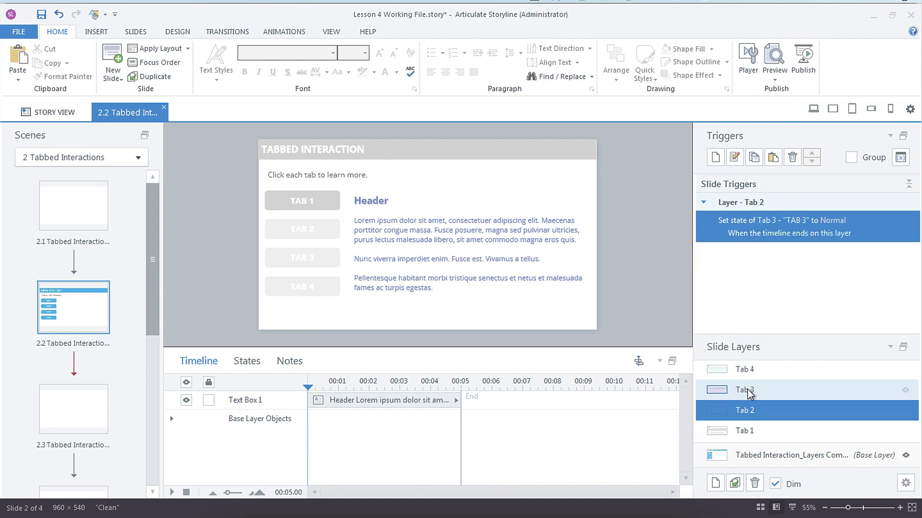
# Step: Paste the trigger onto the Tab 3 layer, retargeting it to unlock TAB 4
pyautogui.click(745, 393)
pyautogui.click(773, 157)
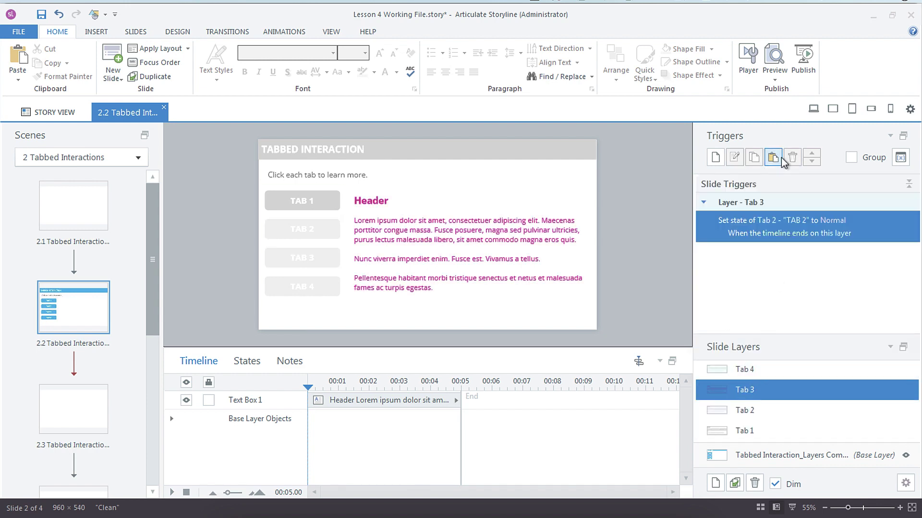
pyautogui.click(776, 223)
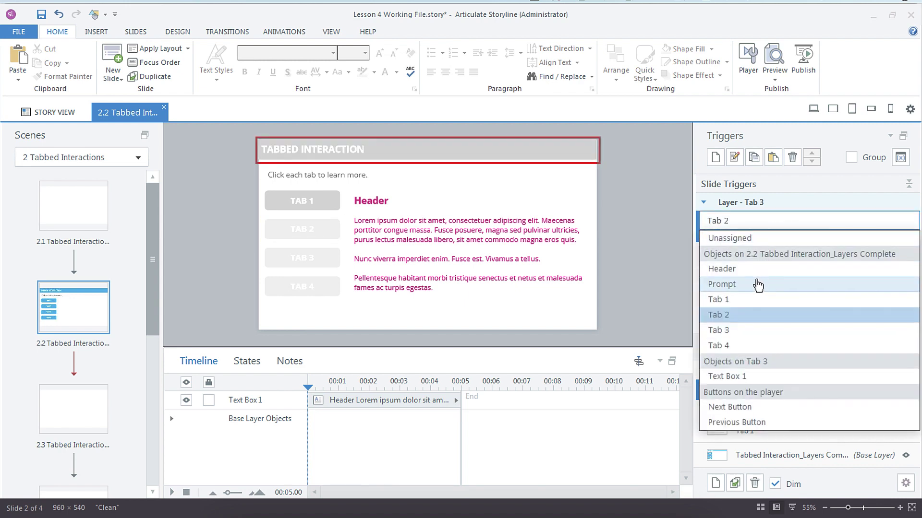
pyautogui.click(728, 346)
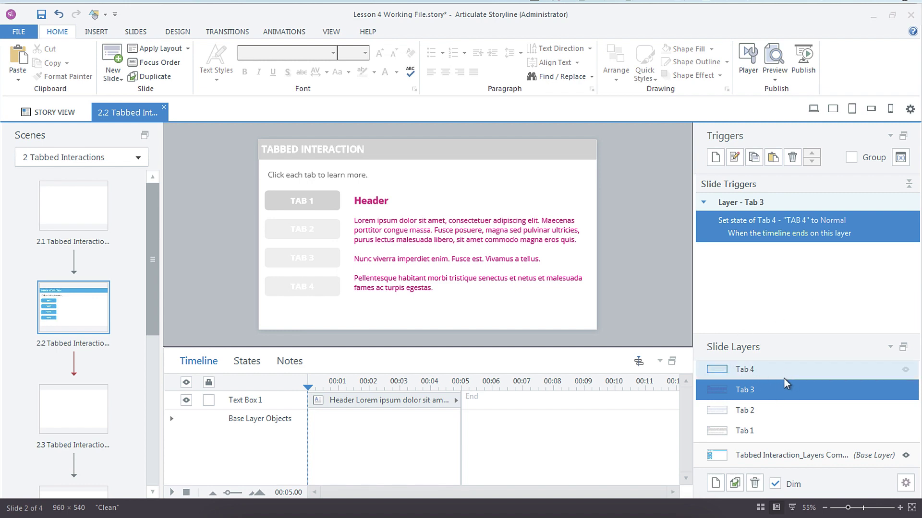
pyautogui.click(753, 453)
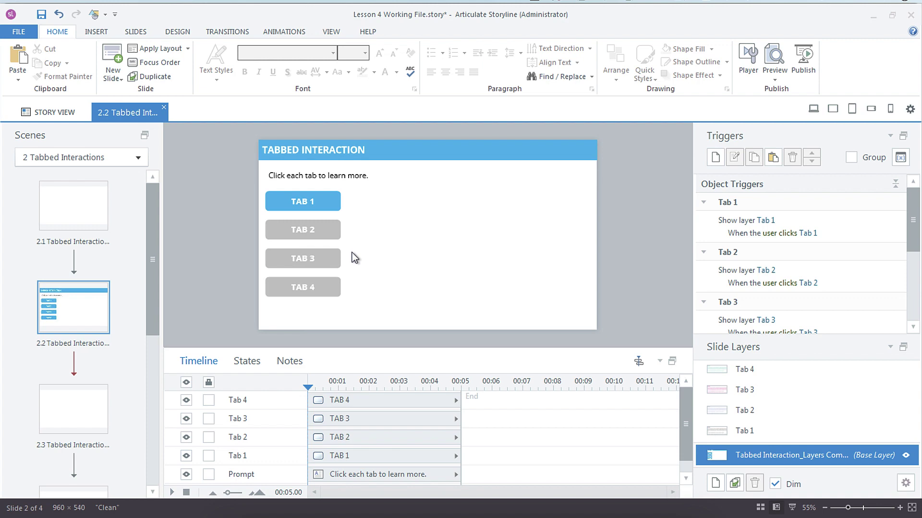
# Step: Open the Preview dropdown on the Home ribbon
pyautogui.click(775, 72)
# Step: Preview this slide, opening TABs 1–4 in turn as each unlocks, then revisiting earlier tabs
pyautogui.click(774, 95)
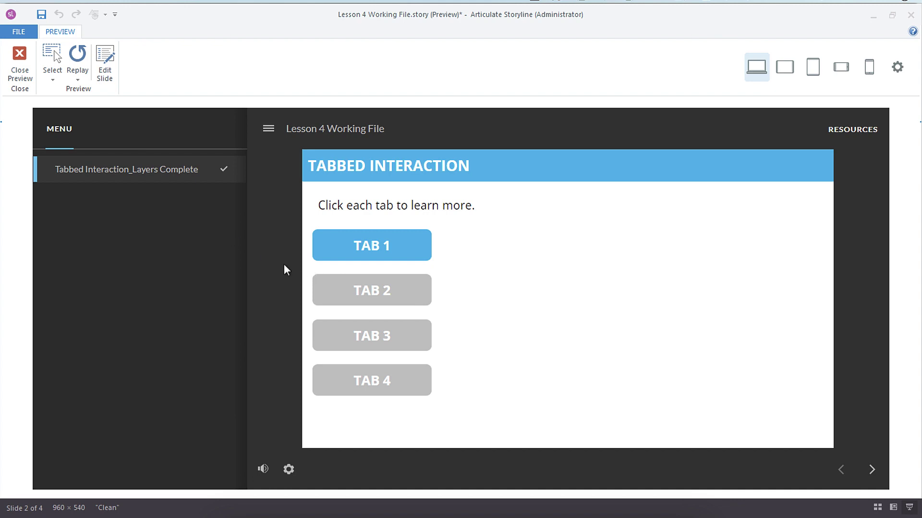
pyautogui.click(324, 262)
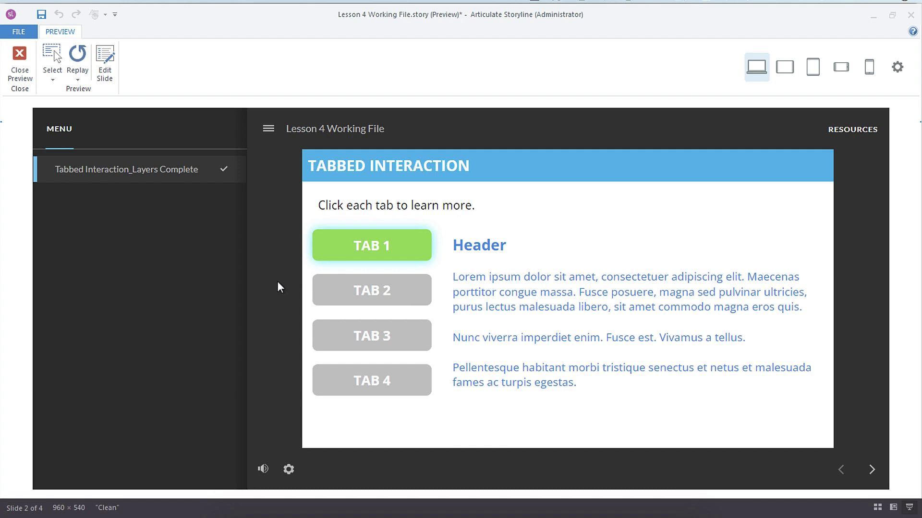
pyautogui.click(361, 297)
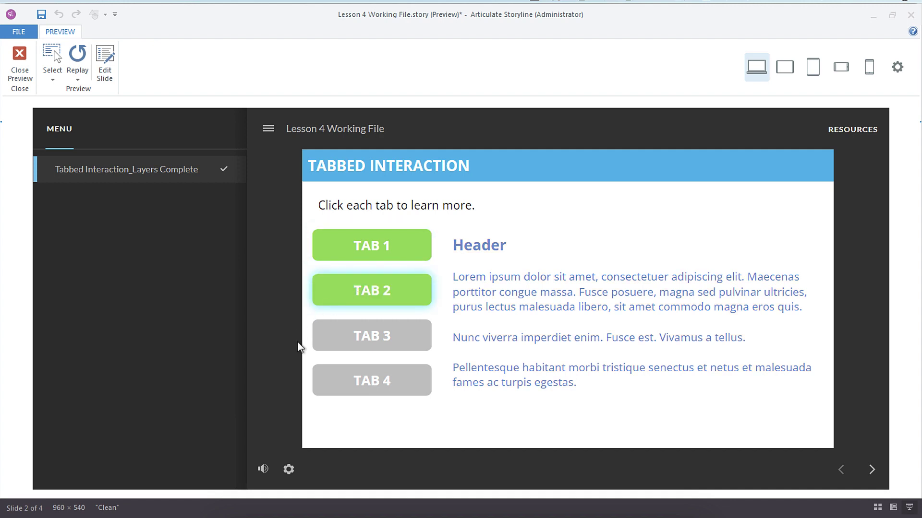
pyautogui.click(365, 346)
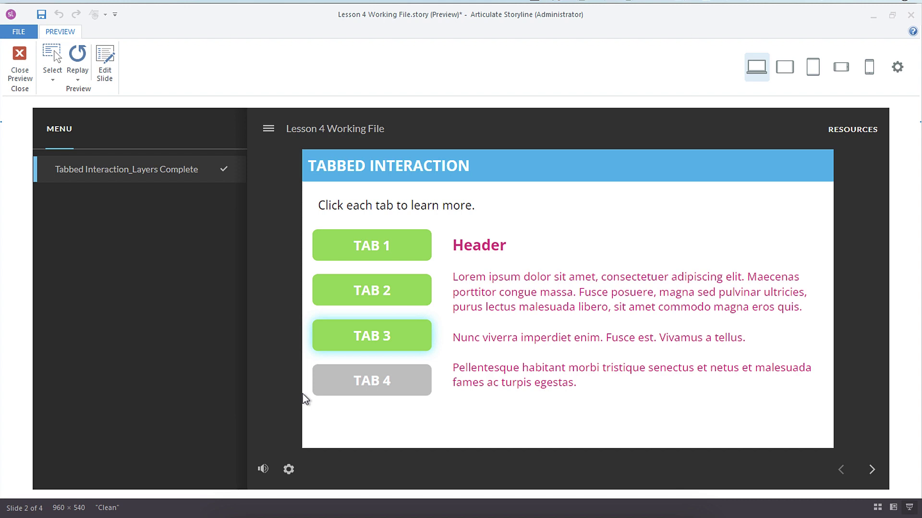
pyautogui.click(336, 391)
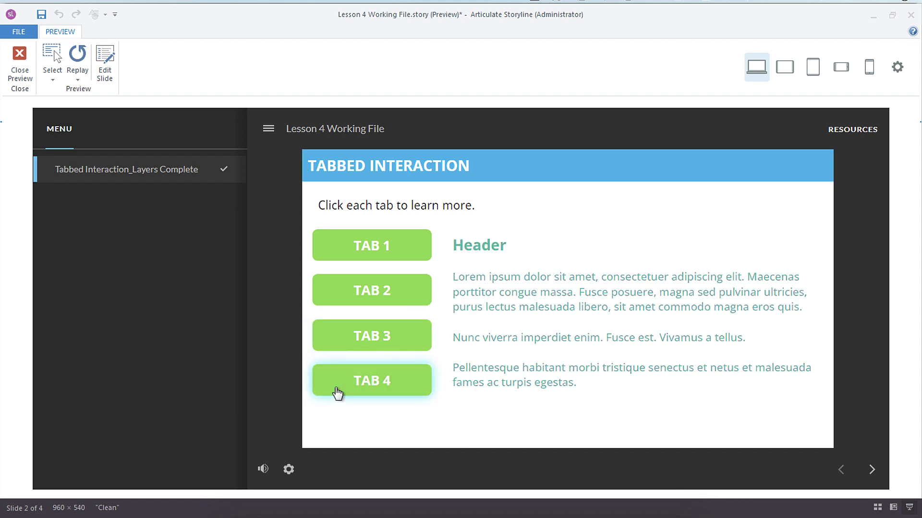
pyautogui.click(348, 341)
pyautogui.click(349, 291)
pyautogui.click(357, 253)
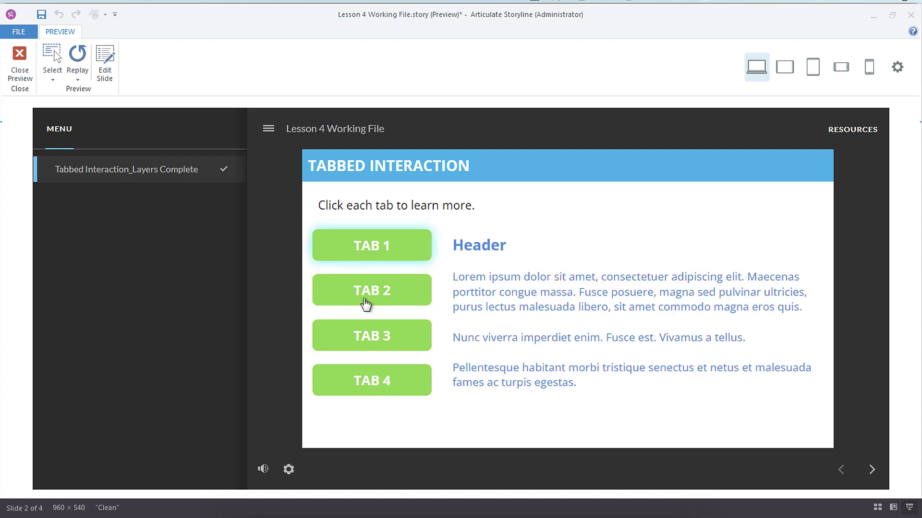
pyautogui.click(366, 344)
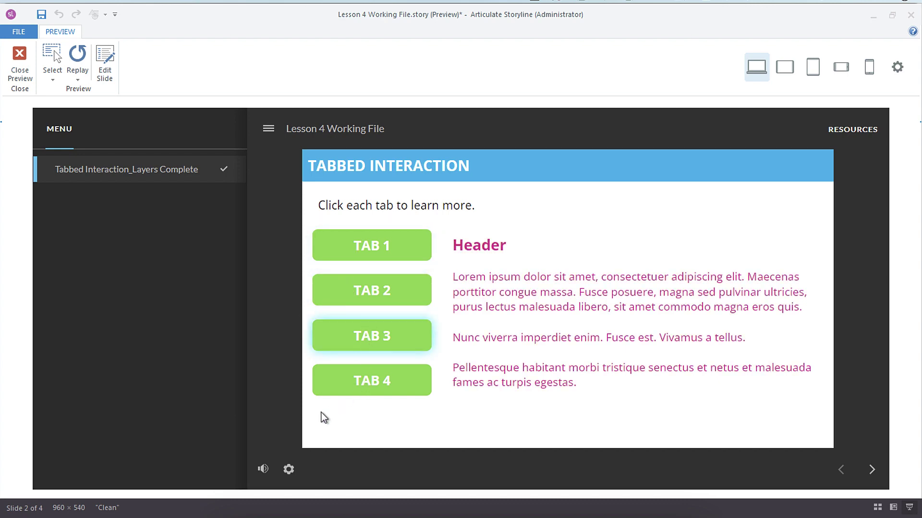